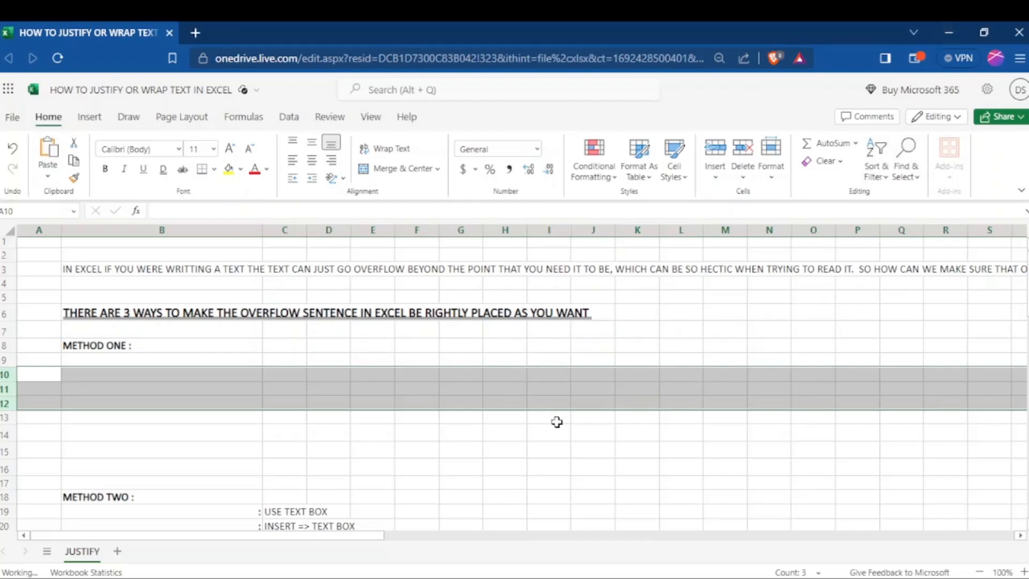
- Copy the B3 sentence from its start through "YOU NEED IT TO BE," into cell B9 under METHOD ONE
{"action": "left_click", "coordinate": [512, 429]}
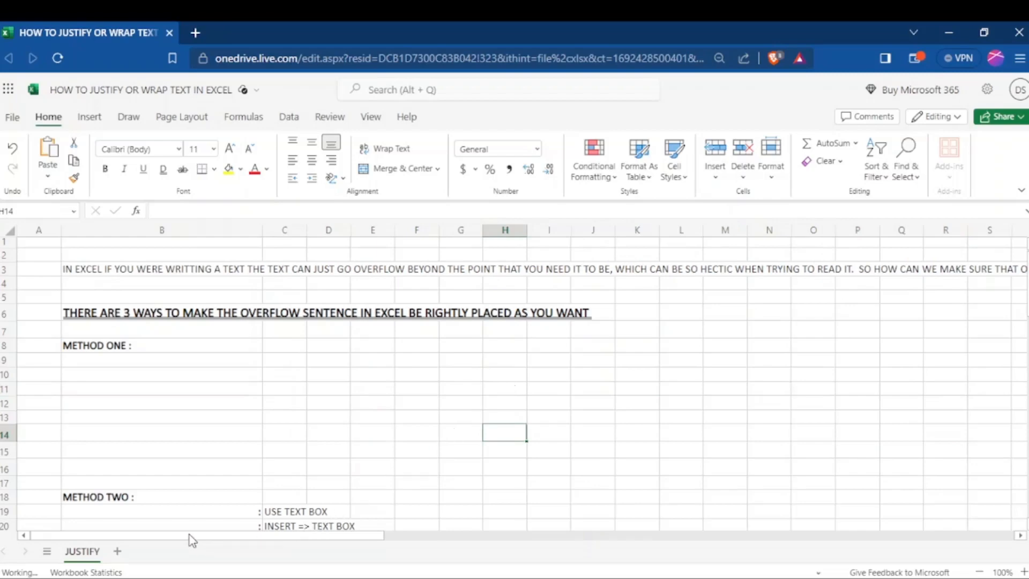
{"action": "left_click_drag", "start_coordinate": [190, 535], "coordinate": [96, 540]}
{"action": "double_click", "coordinate": [86, 267]}
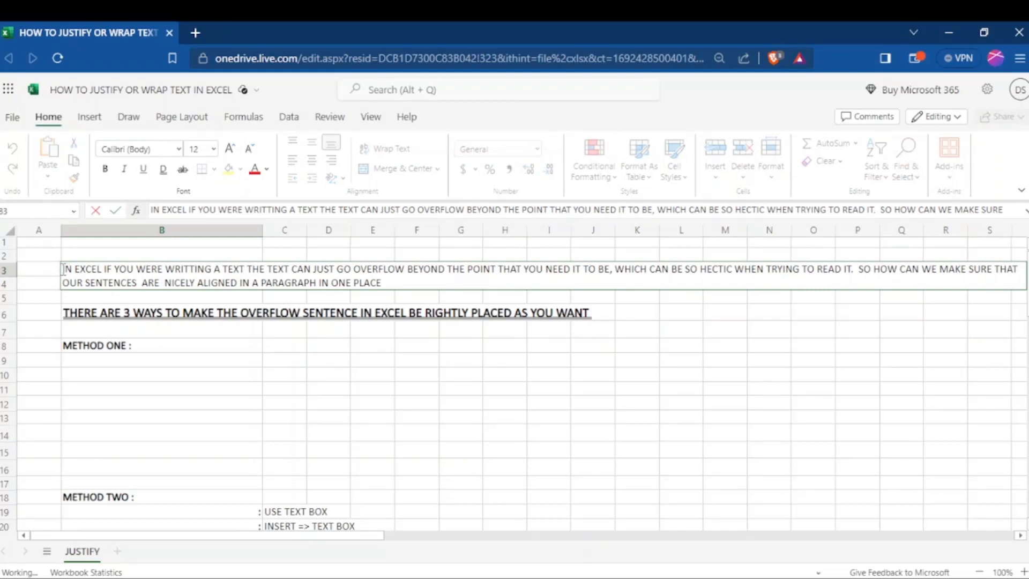
{"action": "left_click_drag", "start_coordinate": [63, 269], "coordinate": [615, 268]}
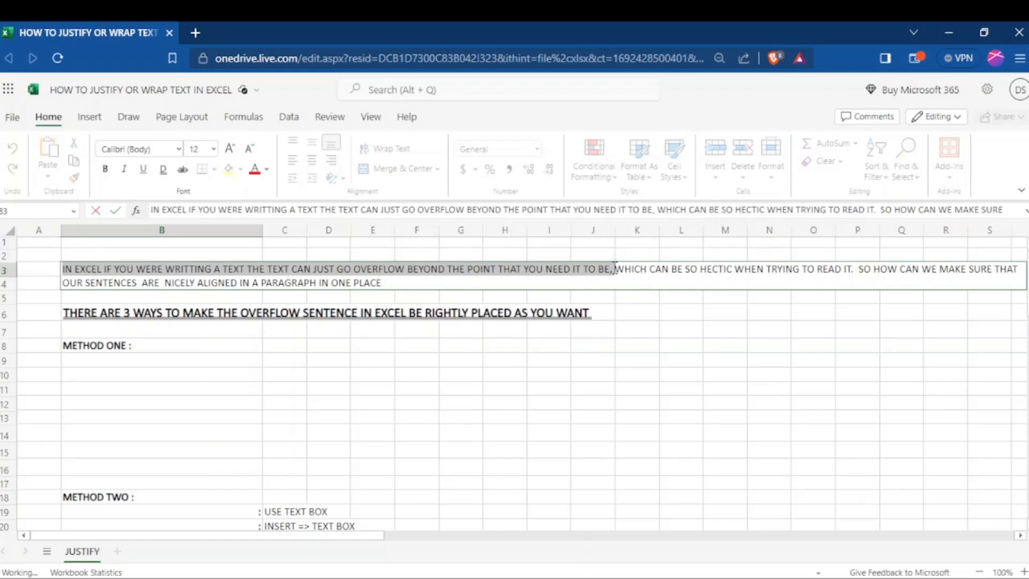
{"action": "left_click", "coordinate": [169, 361]}
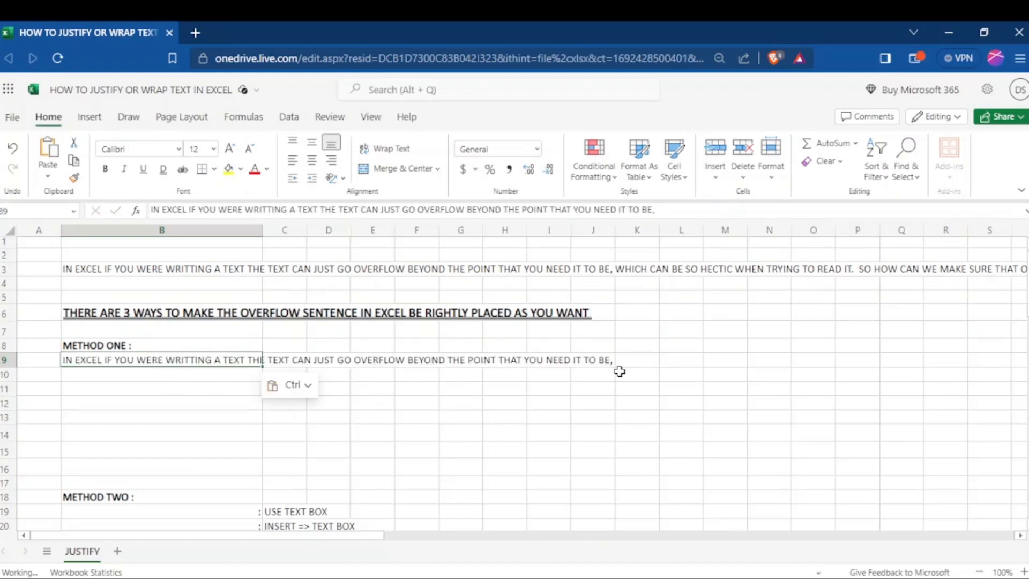
- Copy the rest of the B3 sentence into cells B10 and B11, splitting it before "OUR SENTENCES"
{"action": "double_click", "coordinate": [148, 268]}
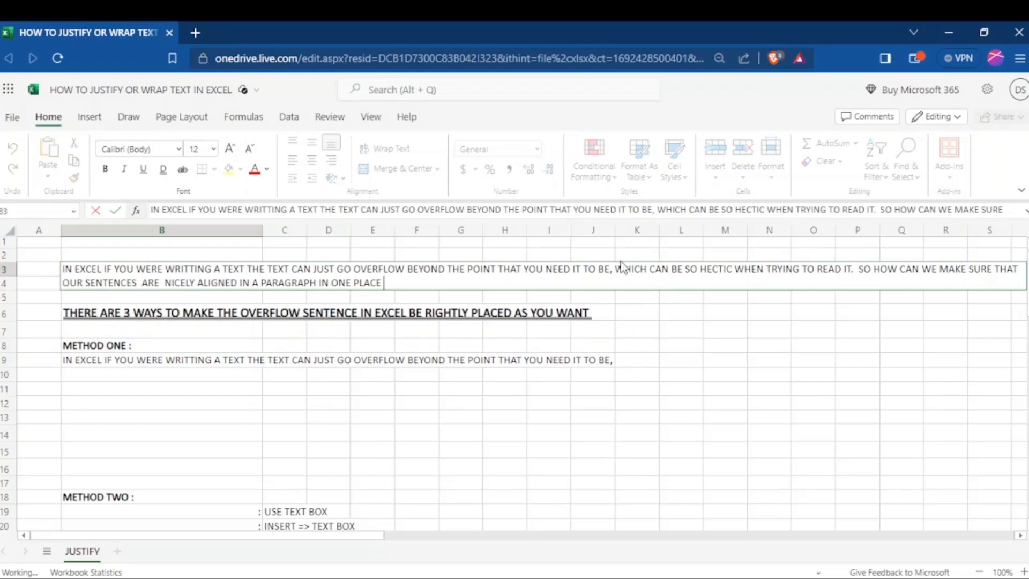
{"action": "left_click_drag", "start_coordinate": [618, 268], "coordinate": [1018, 268]}
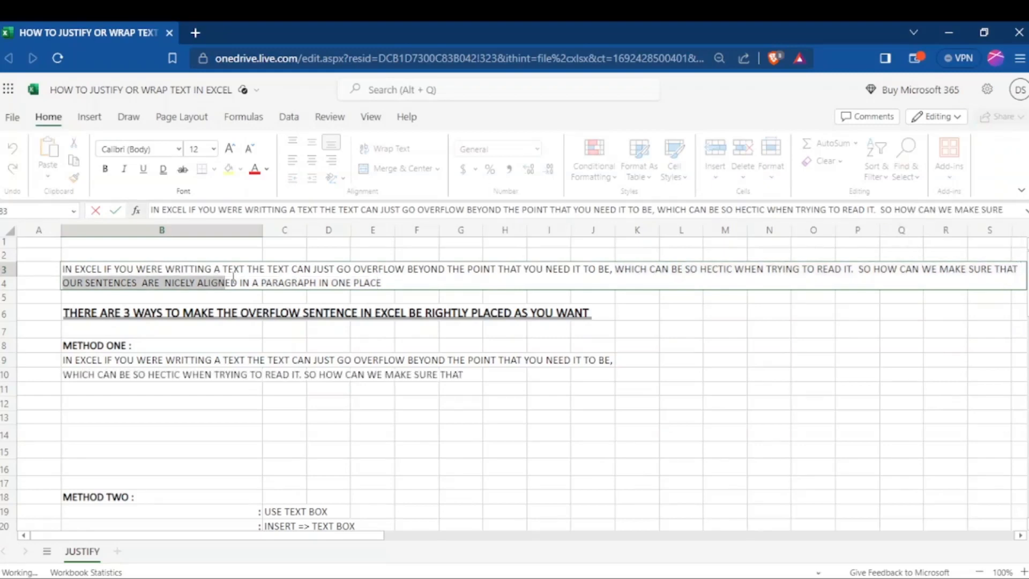
{"action": "left_click_drag", "start_coordinate": [227, 282], "coordinate": [387, 283]}
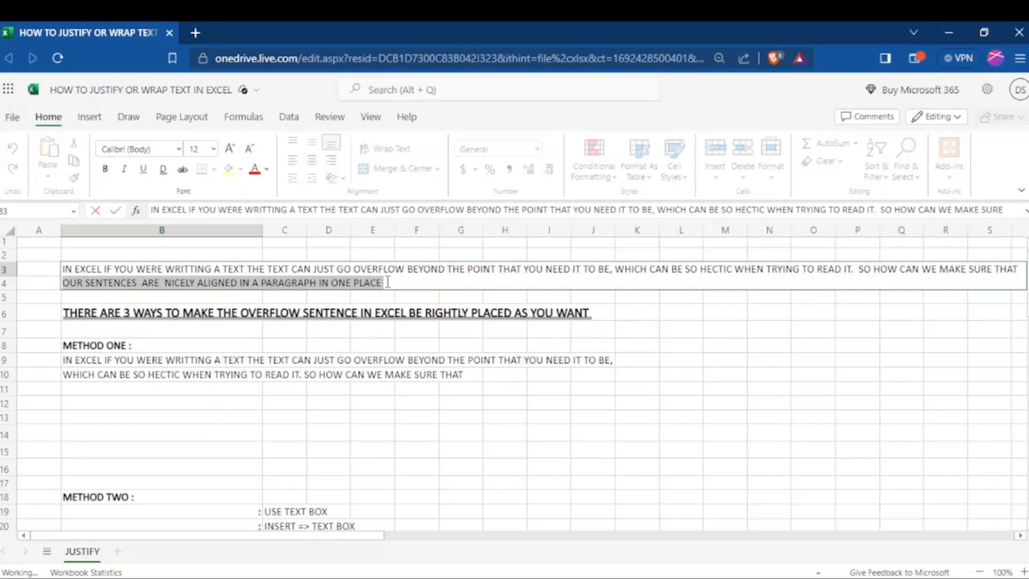
{"action": "left_click", "coordinate": [180, 387]}
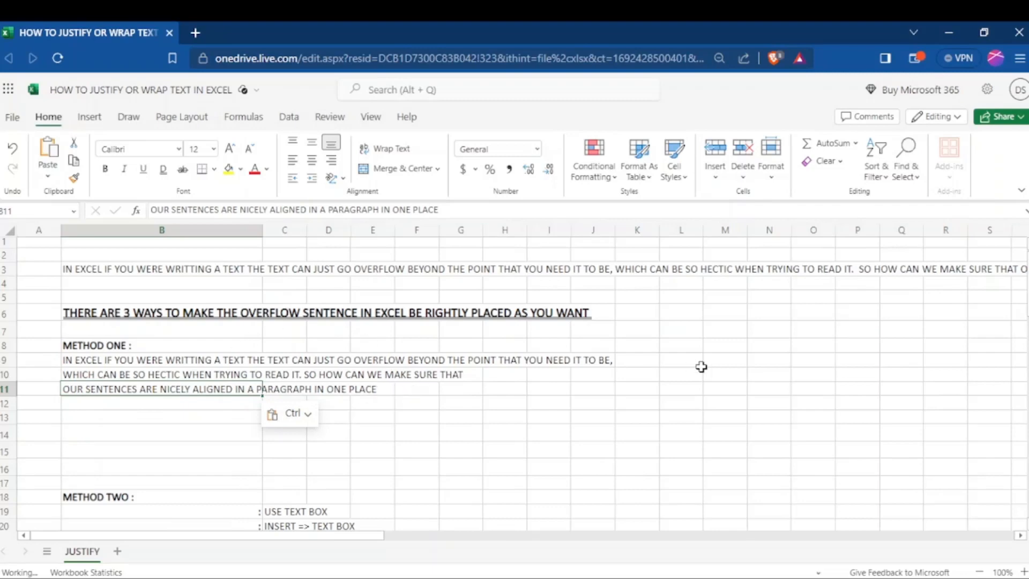
- Insert a text box in the METHOD TWO area of the sheet
{"action": "scroll", "coordinate": [515, 384], "scroll_direction": "down", "scroll_amount": 2}
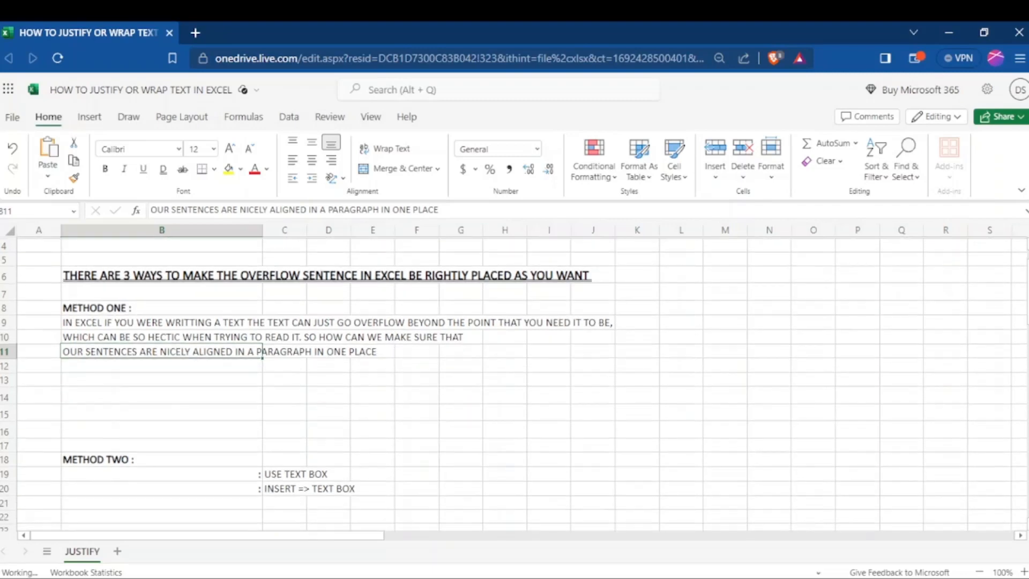
{"action": "scroll", "coordinate": [514, 384], "scroll_direction": "down", "scroll_amount": 1}
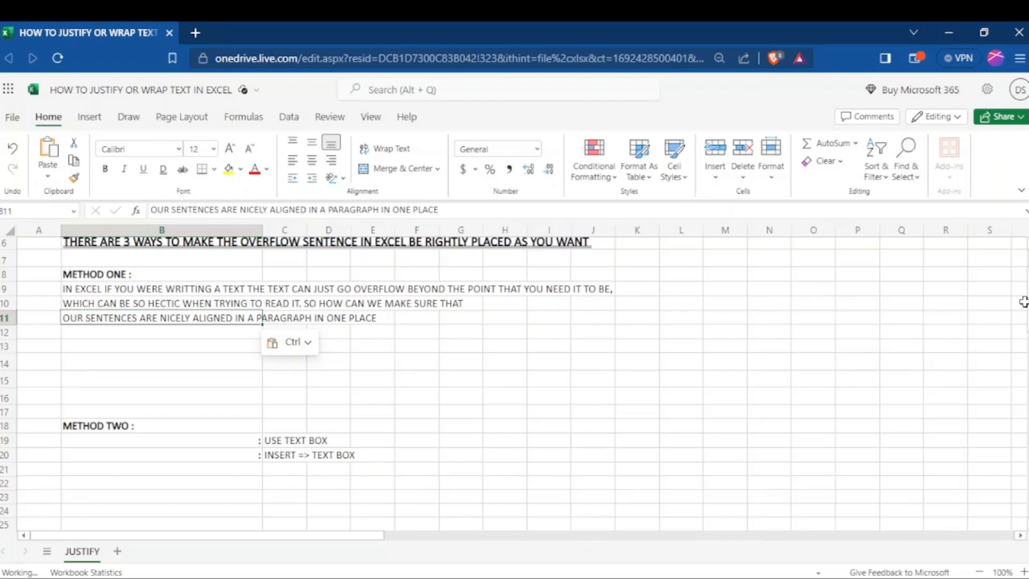
{"action": "scroll", "coordinate": [514, 375], "scroll_direction": "down", "scroll_amount": 4}
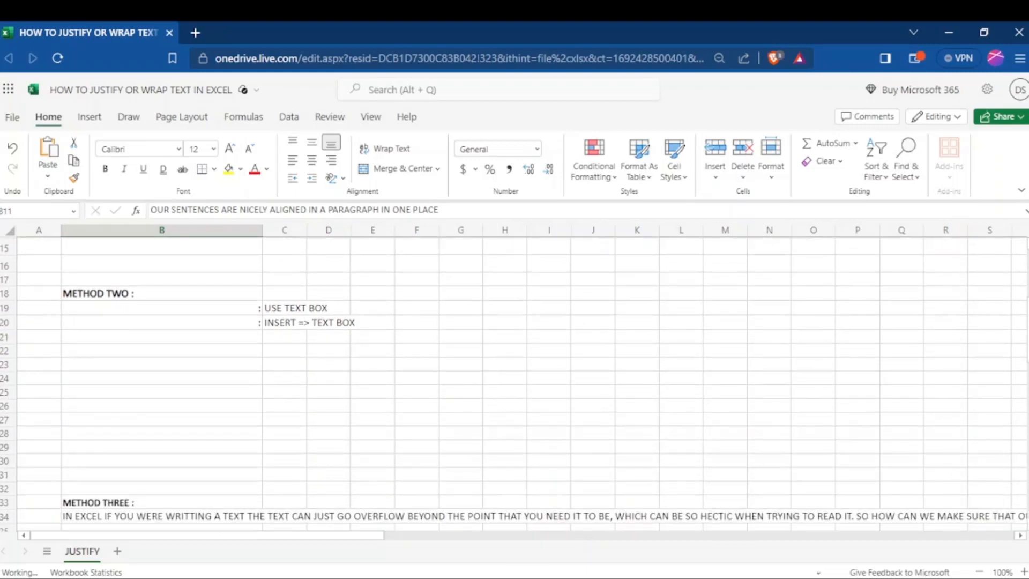
{"action": "scroll", "coordinate": [514, 375], "scroll_direction": "up", "scroll_amount": 2}
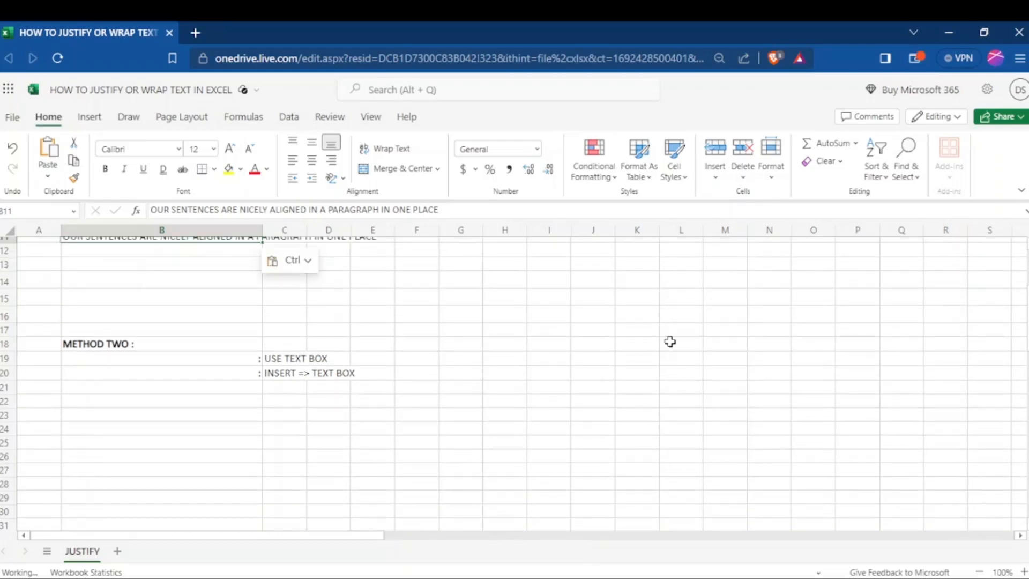
{"action": "left_click", "coordinate": [90, 117]}
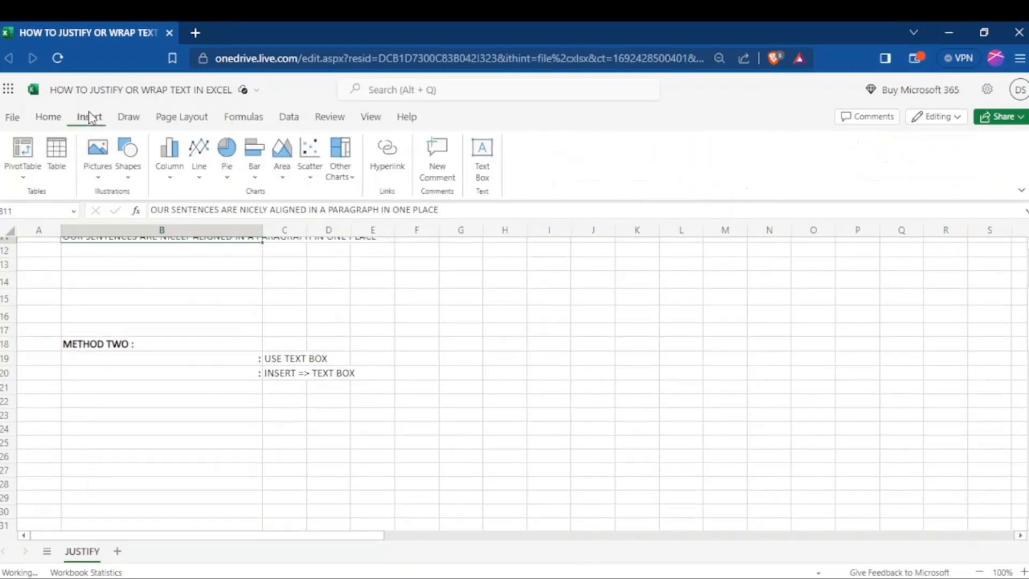
{"action": "left_click", "coordinate": [50, 118]}
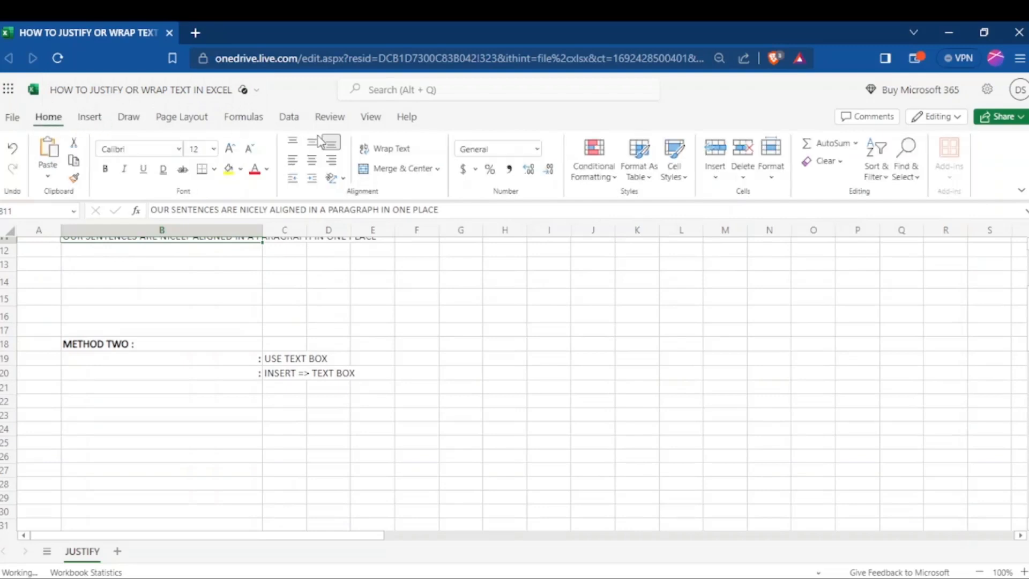
{"action": "left_click", "coordinate": [90, 118]}
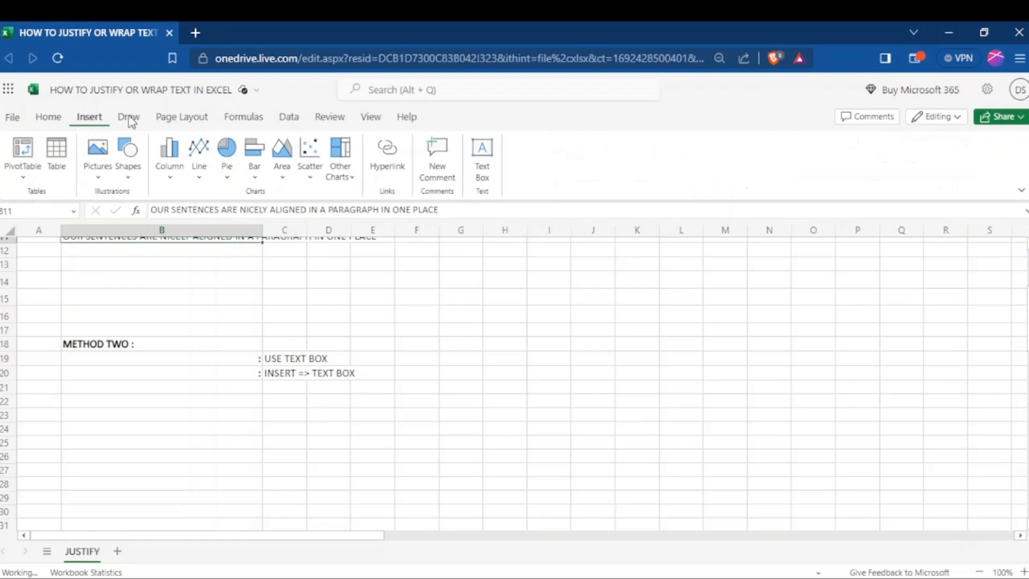
{"action": "left_click", "coordinate": [484, 157]}
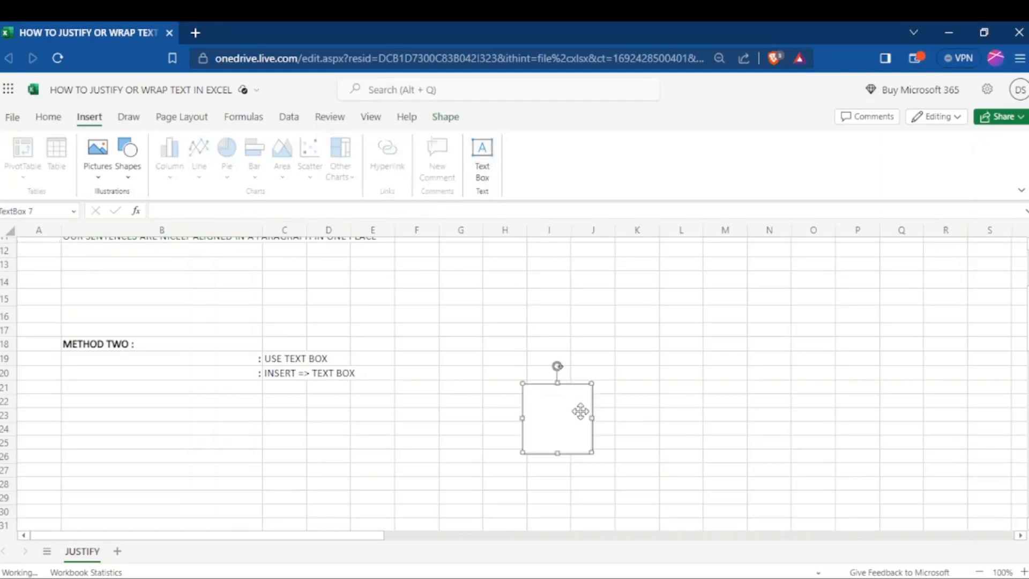
- Enlarge the empty text box to span about columns G to K and rows 21 to 29
{"action": "left_click_drag", "start_coordinate": [591, 419], "coordinate": [645, 418]}
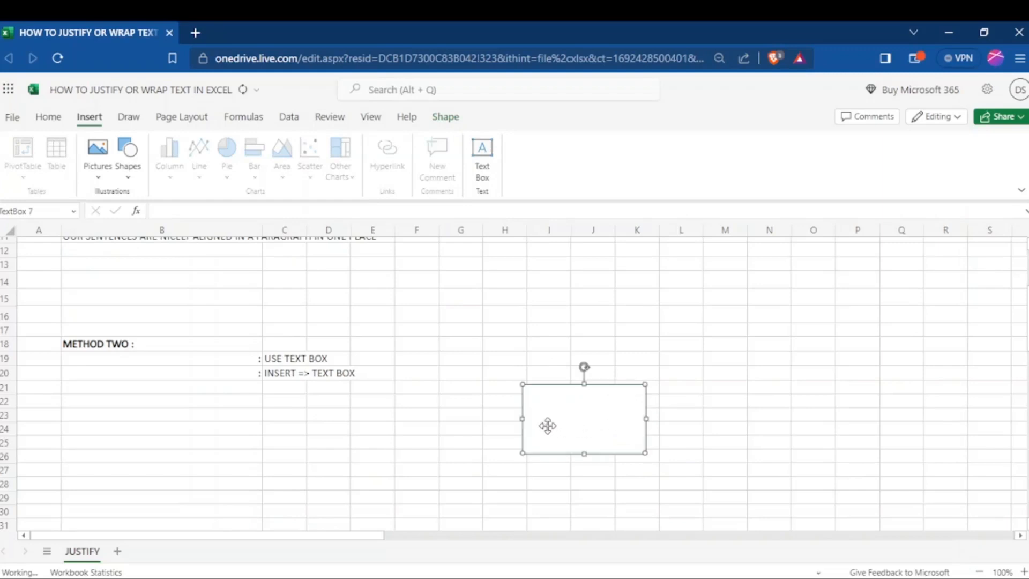
{"action": "left_click_drag", "start_coordinate": [512, 420], "coordinate": [464, 419]}
{"action": "left_click_drag", "start_coordinate": [555, 454], "coordinate": [564, 505]}
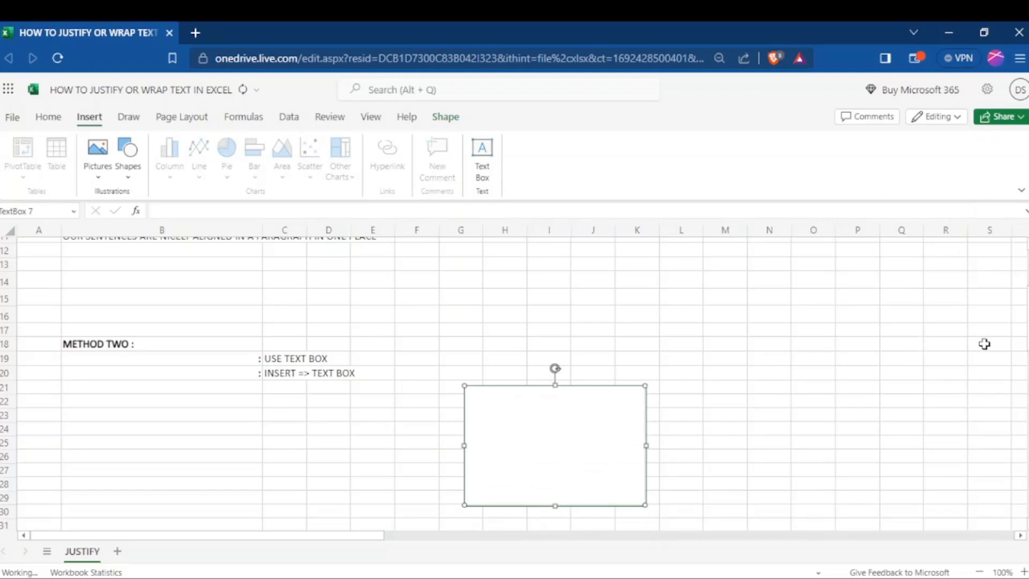
- Copy the full B3 sentence into the text box and shorten the box to fit the text
{"action": "scroll", "coordinate": [1024, 281], "scroll_direction": "up", "scroll_amount": 3}
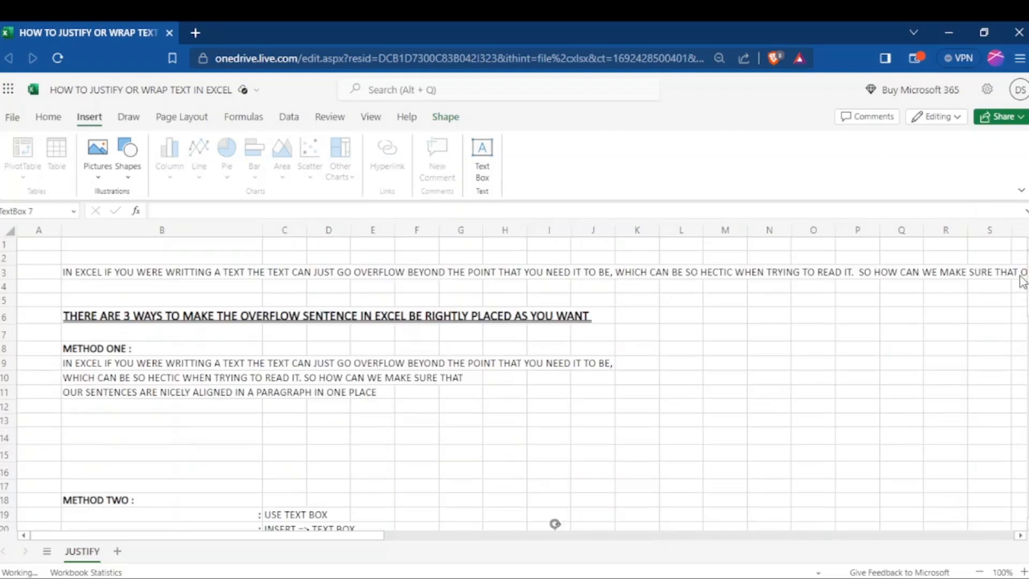
{"action": "left_click", "coordinate": [92, 275]}
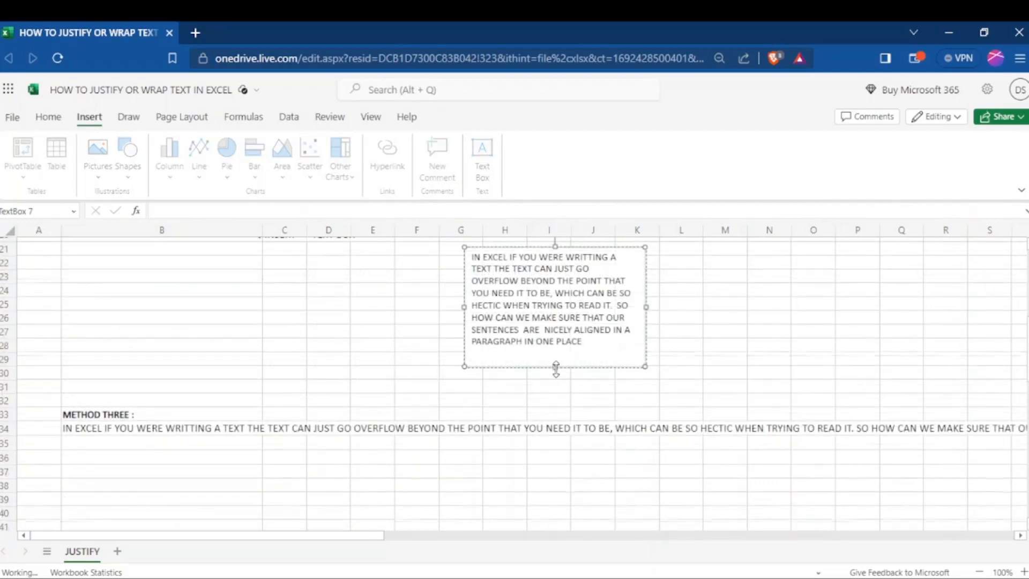
{"action": "left_click_drag", "start_coordinate": [557, 366], "coordinate": [558, 354]}
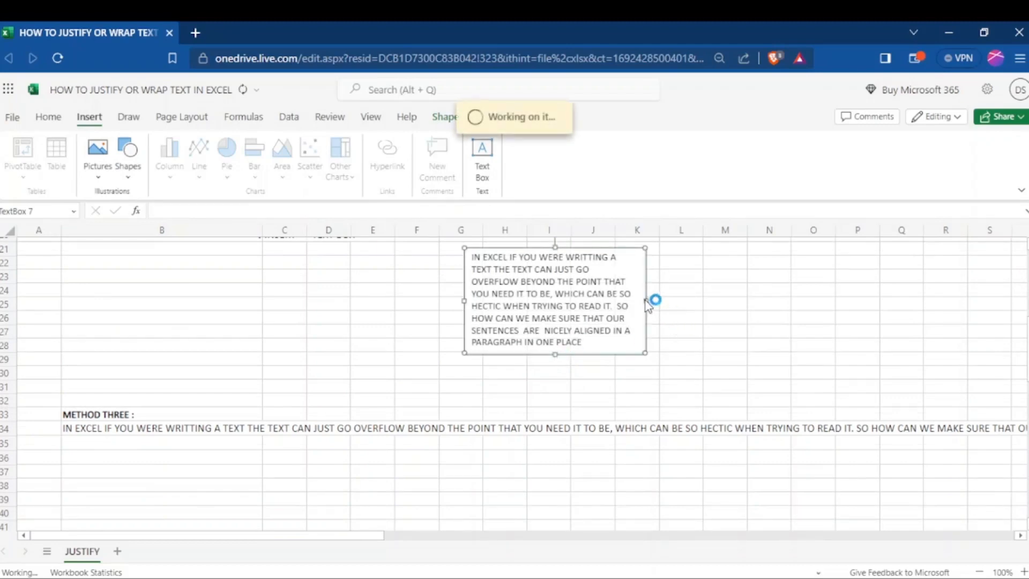
{"action": "left_click", "coordinate": [682, 292]}
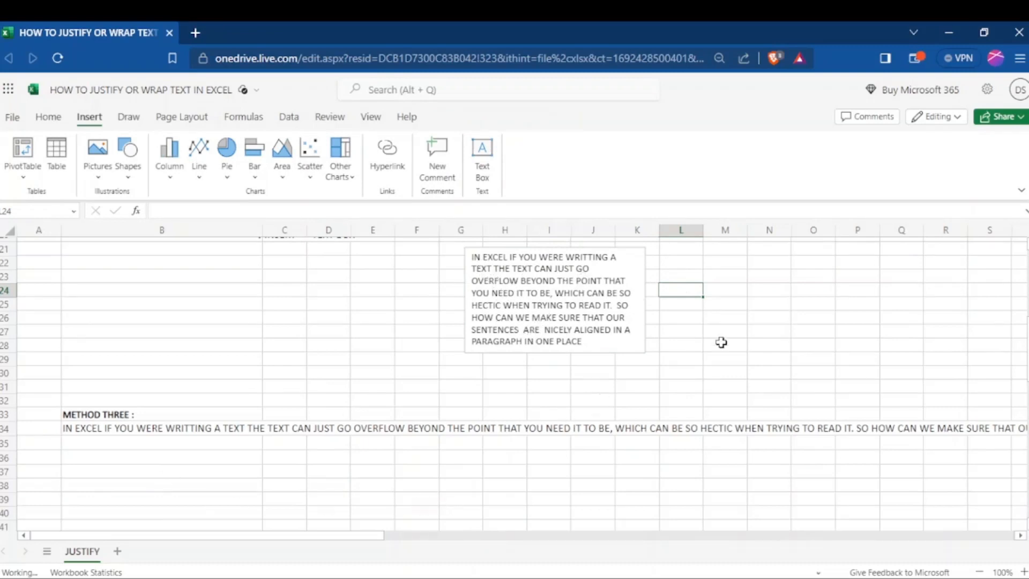
- Insert a second text box beside the first and enlarge it to about columns M to P, rows 21 to 29
{"action": "scroll", "coordinate": [515, 383], "scroll_direction": "up", "scroll_amount": 3}
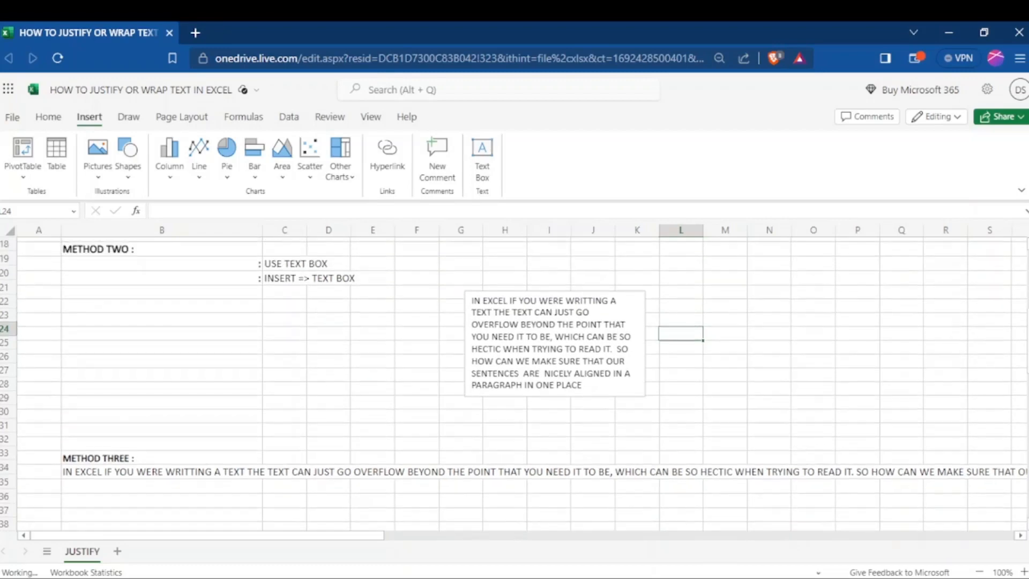
{"action": "scroll", "coordinate": [515, 383], "scroll_direction": "up", "scroll_amount": 1}
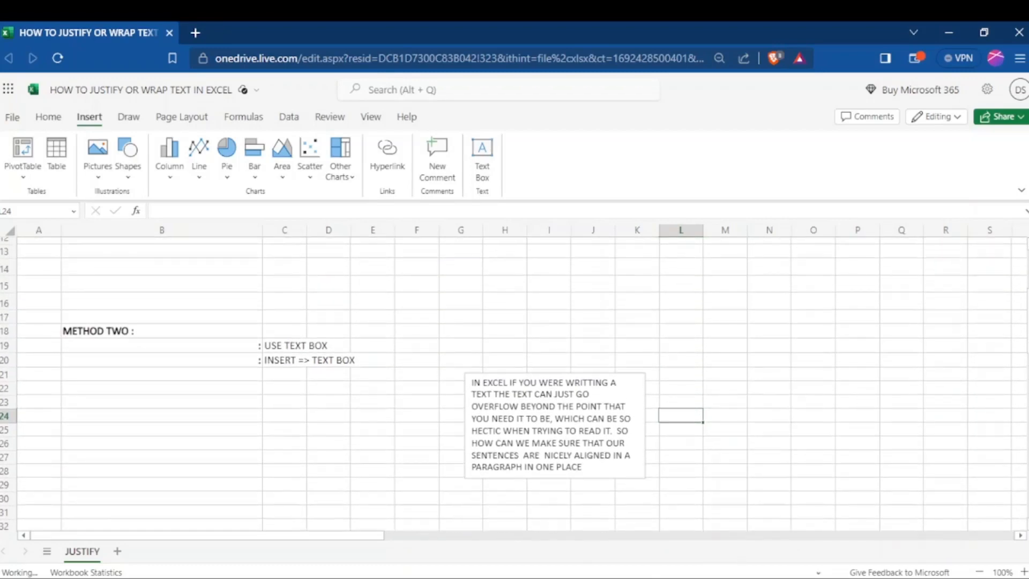
{"action": "left_click", "coordinate": [484, 161]}
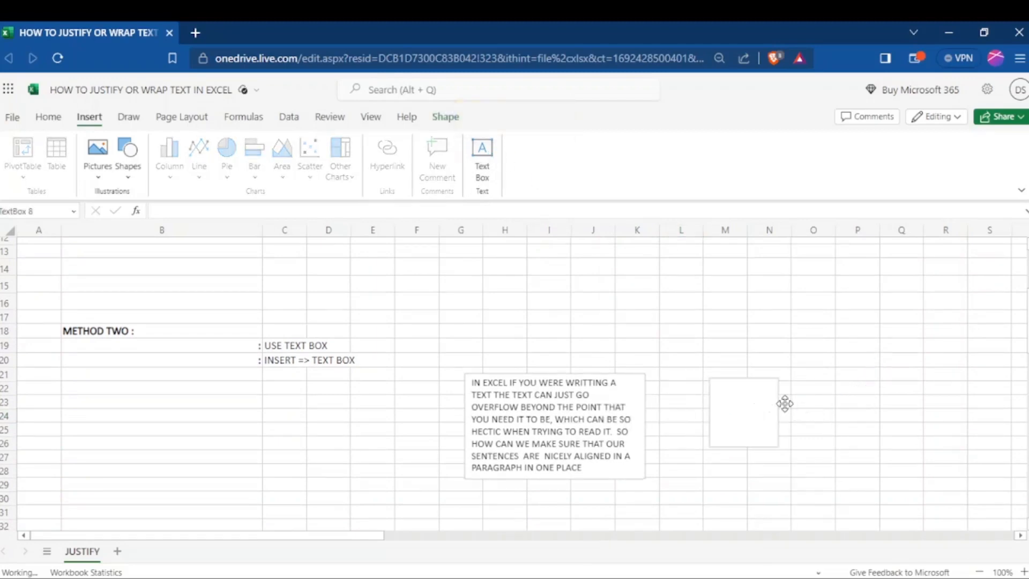
{"action": "left_click", "coordinate": [788, 405]}
{"action": "left_click_drag", "start_coordinate": [792, 414], "coordinate": [847, 444]}
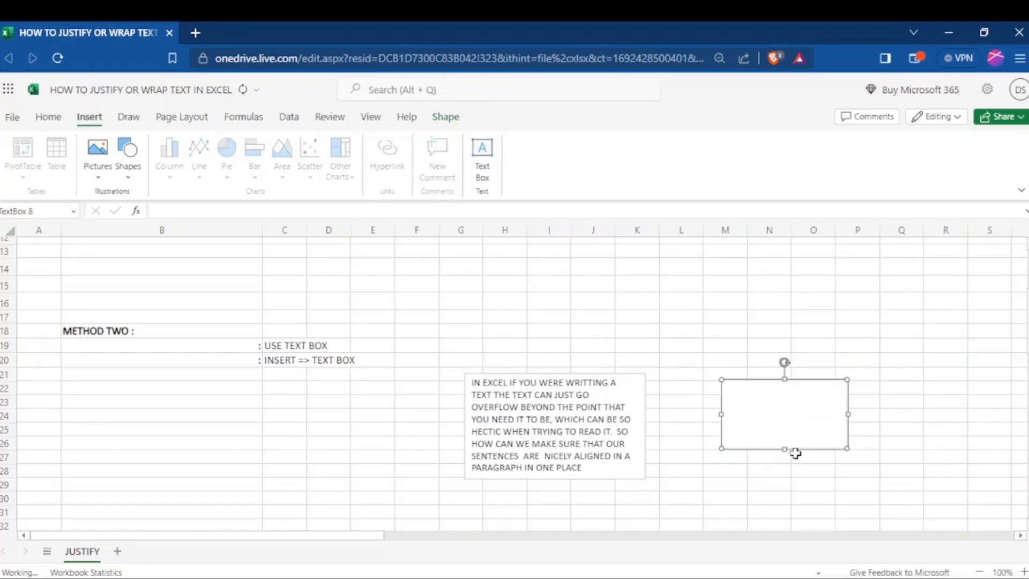
{"action": "left_click_drag", "start_coordinate": [784, 449], "coordinate": [784, 482]}
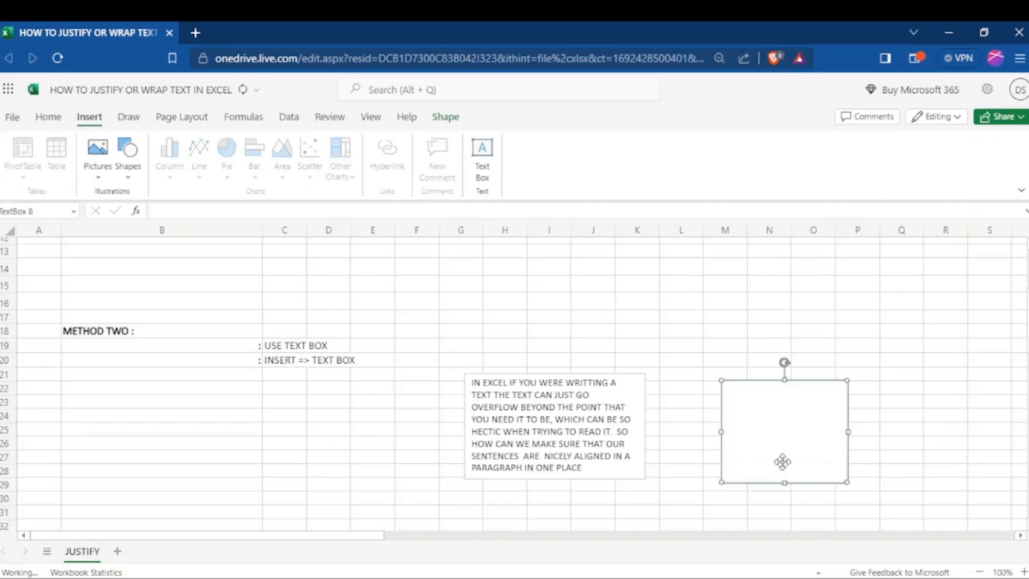
- Fill the second text box with an unbroken run of the letter G over several lines
{"action": "left_click", "coordinate": [743, 394]}
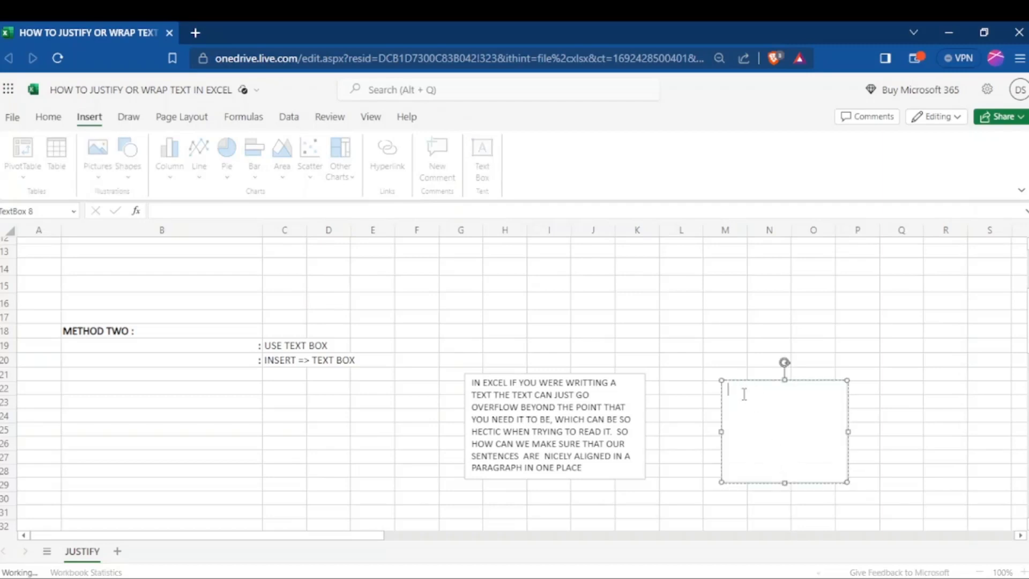
{"action": "type", "text": "GGGGGGGGGGGGGGGGGGGGGGGGGGGGGGGGGGGGGGGGGGGGGGGGGGGGGGG"}
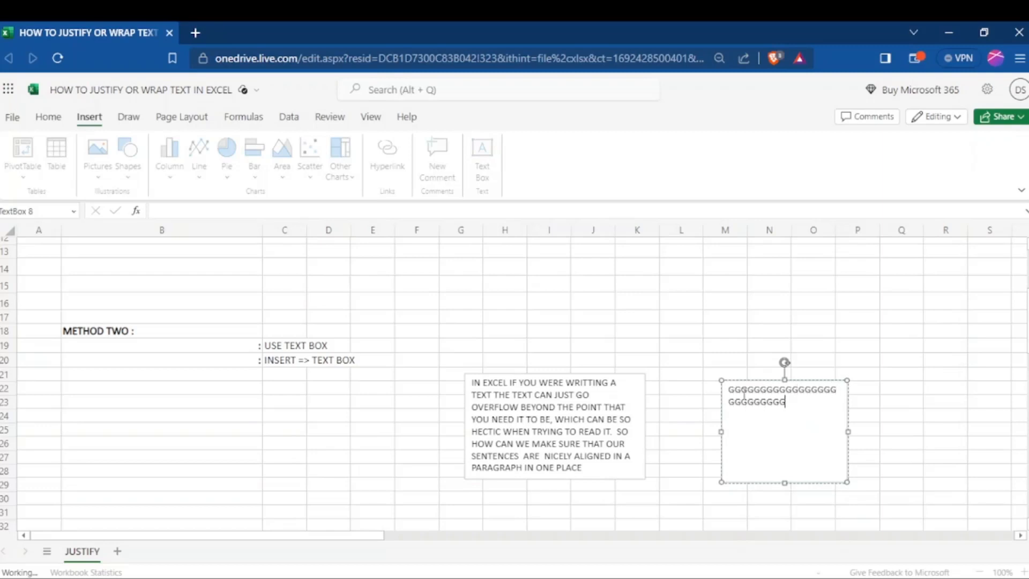
{"action": "type", "text": "GGGGGGGGGGGGGGGGGGGGGGGGGGGGGGGGGGGGGGGGGGGGGGGGGGGGGGG"}
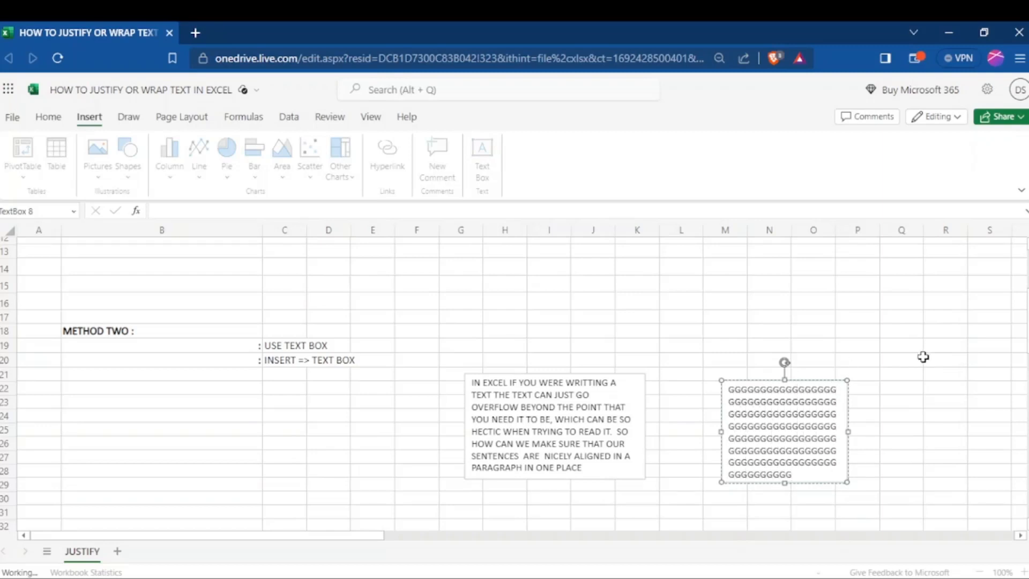
{"action": "left_click", "coordinate": [911, 375]}
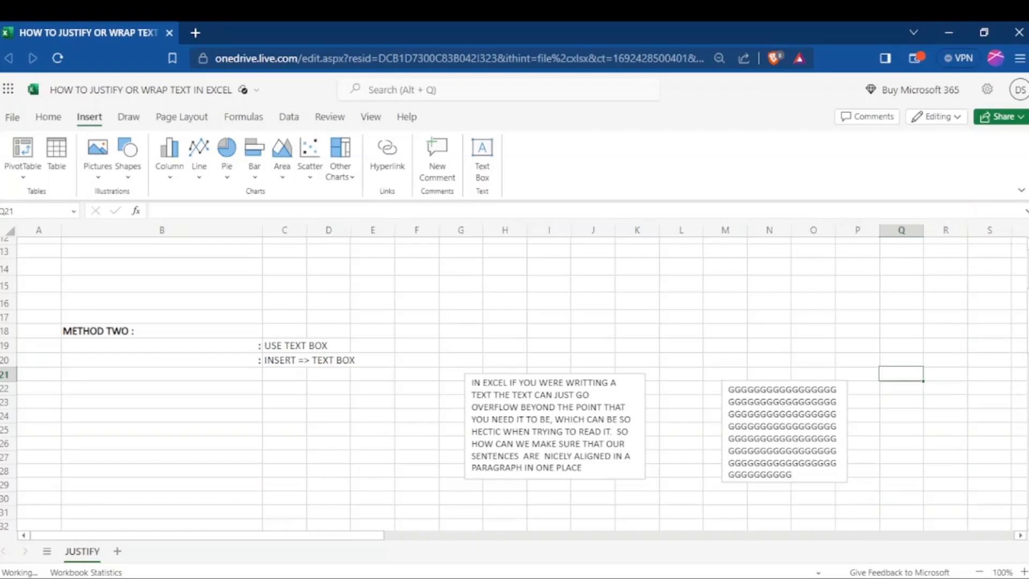
- Check the full content of the overflowing sentence in cell B34 under METHOD THREE
{"action": "scroll", "coordinate": [523, 386], "scroll_direction": "down", "scroll_amount": 2}
{"action": "scroll", "coordinate": [523, 386], "scroll_direction": "down", "scroll_amount": 2}
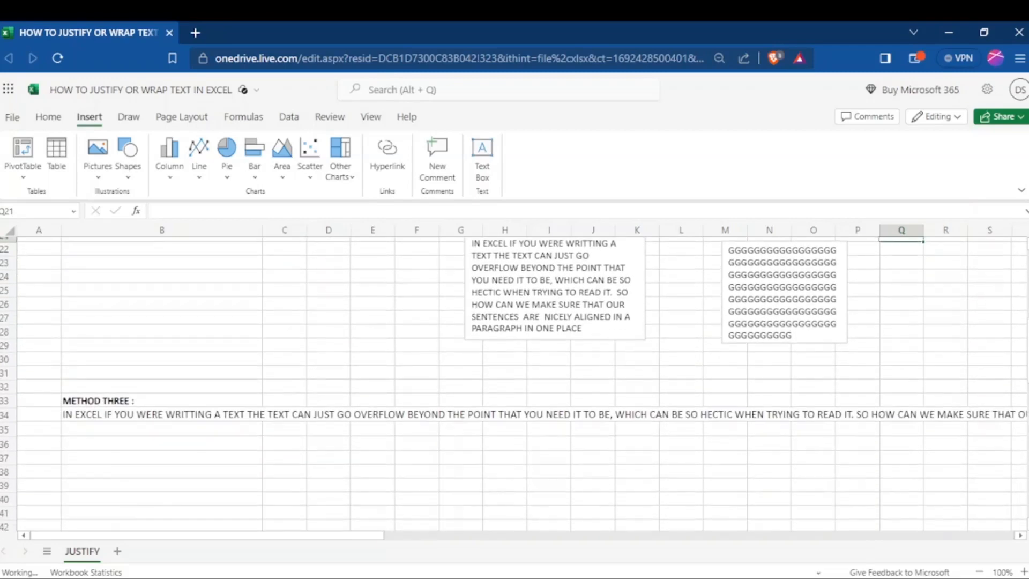
{"action": "scroll", "coordinate": [523, 386], "scroll_direction": "down", "scroll_amount": 2}
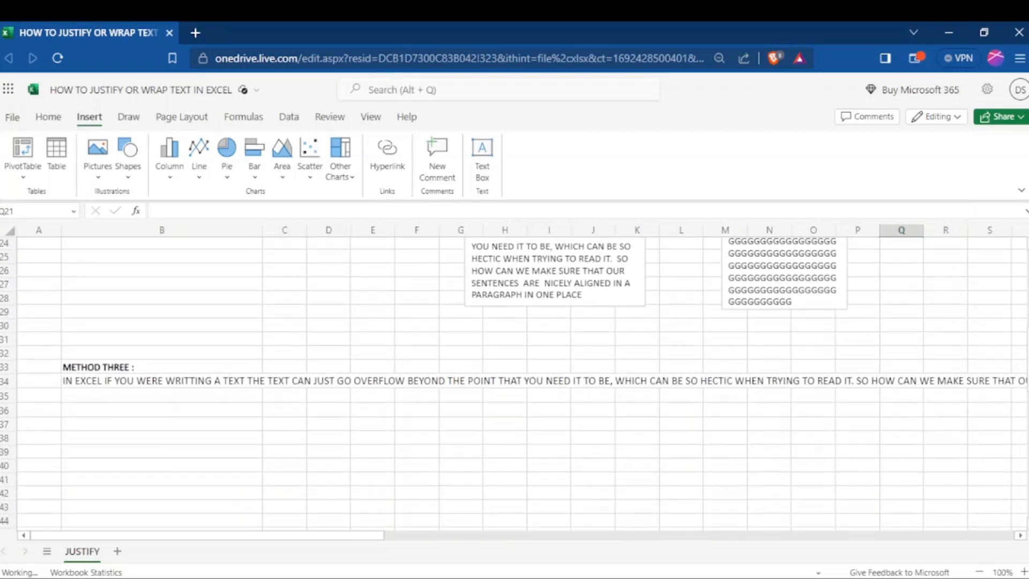
{"action": "scroll", "coordinate": [523, 385], "scroll_direction": "down", "scroll_amount": 1}
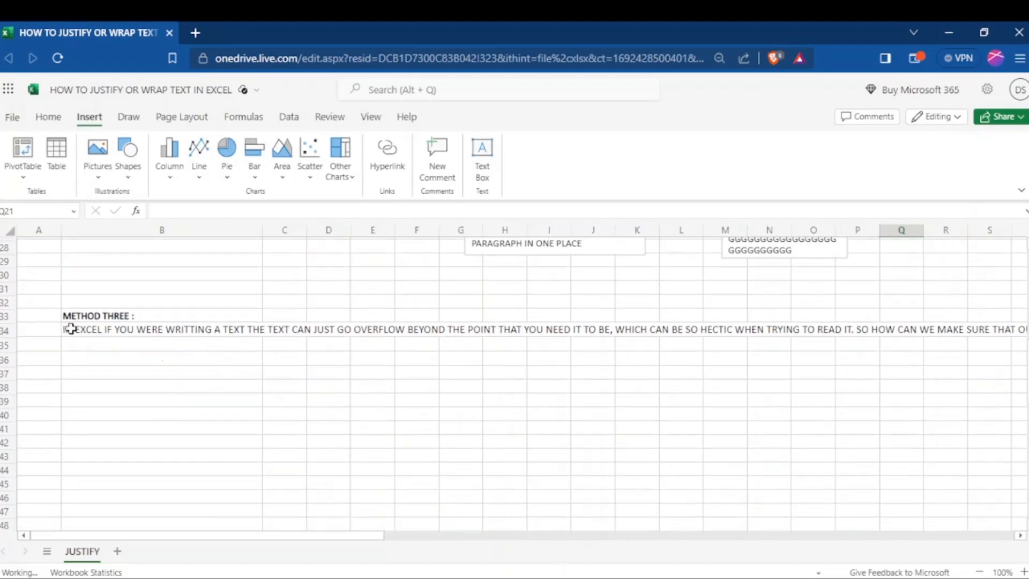
{"action": "double_click", "coordinate": [70, 329]}
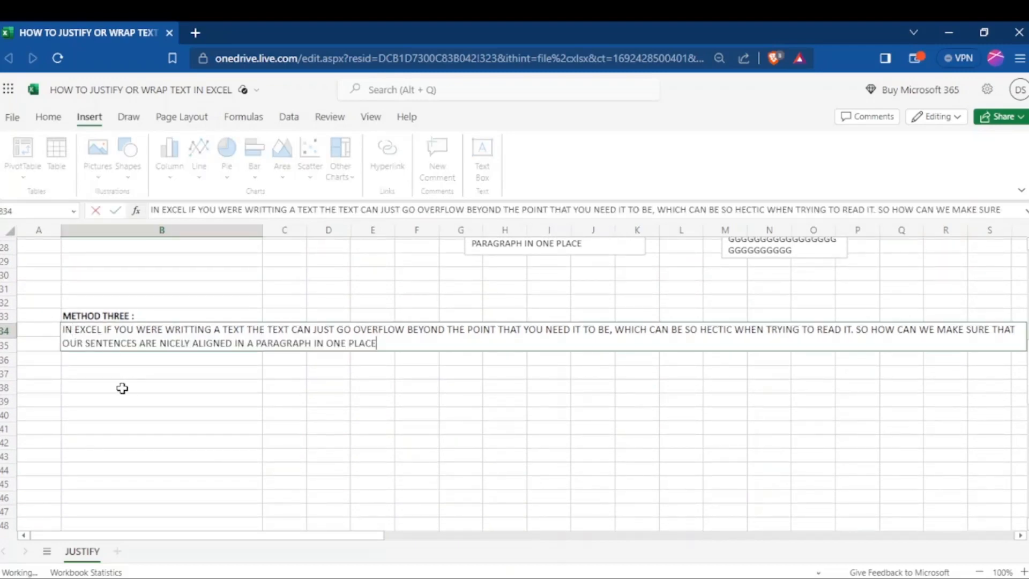
{"action": "left_click", "coordinate": [116, 360]}
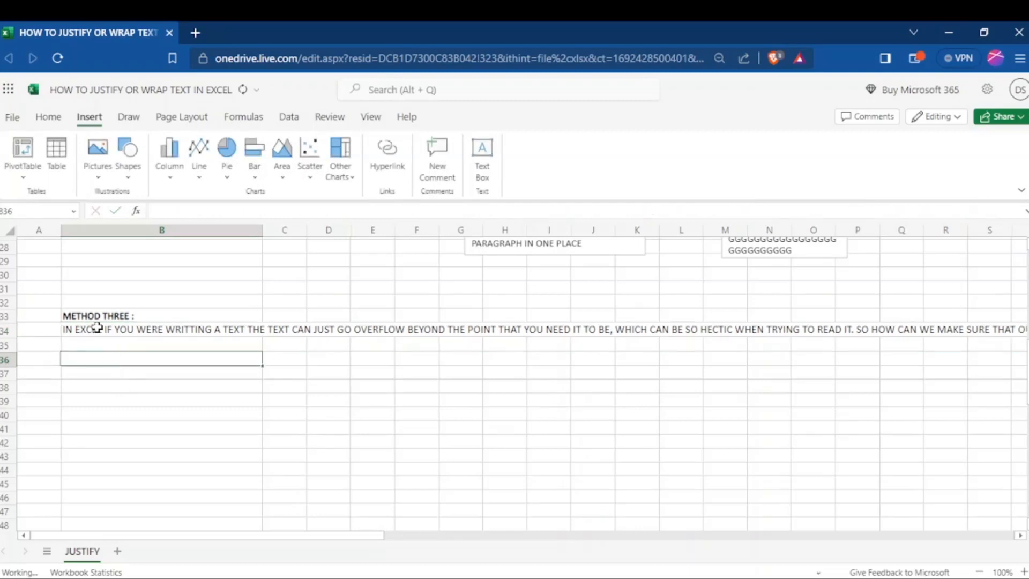
- Apply Wrap Text to cells B34:B46 so the METHOD THREE sentence fits within column B
{"action": "left_click", "coordinate": [97, 327]}
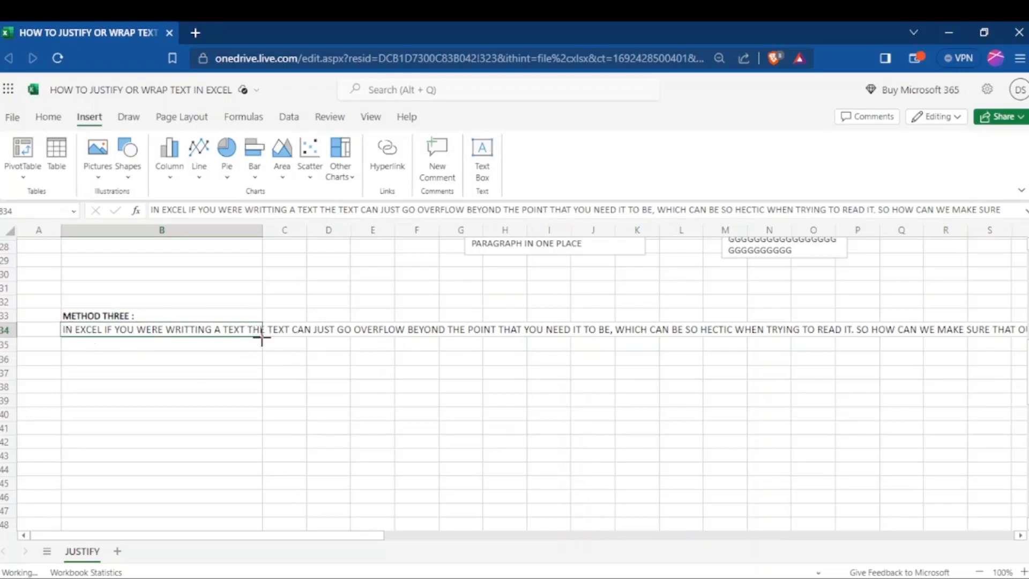
{"action": "left_click_drag", "start_coordinate": [262, 336], "coordinate": [270, 497]}
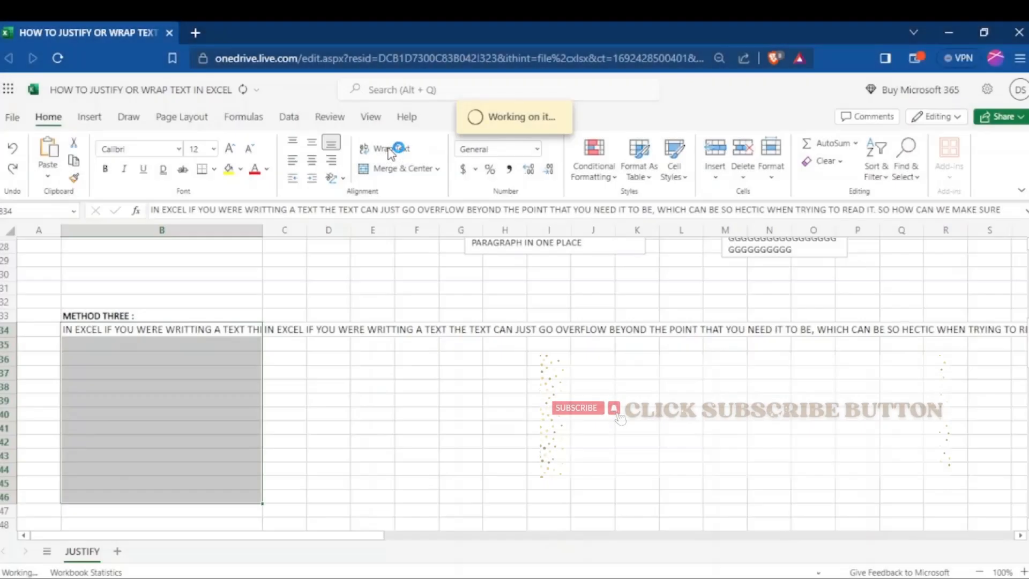
{"action": "left_click", "coordinate": [389, 156]}
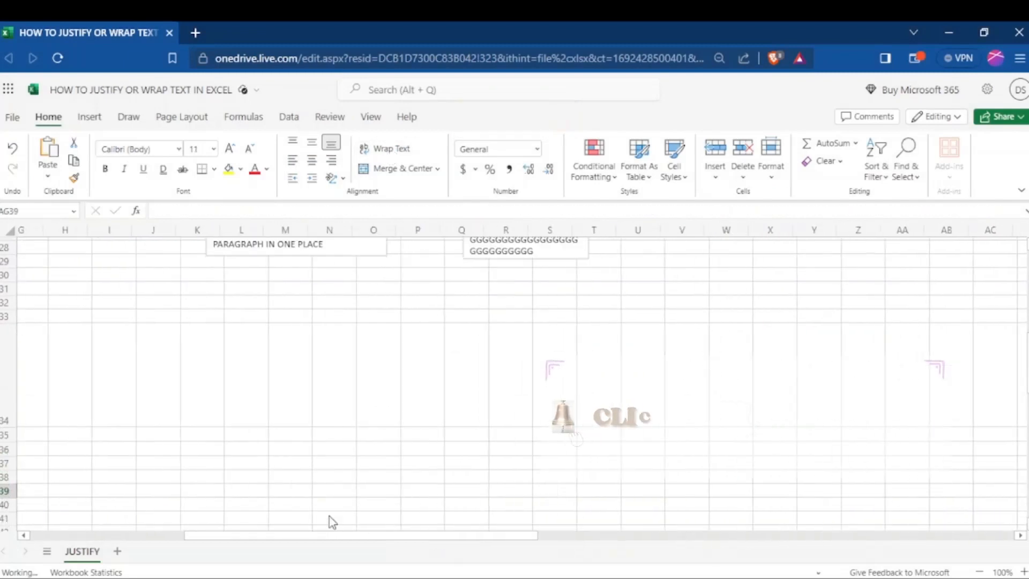
{"action": "scroll", "coordinate": [329, 516], "scroll_direction": "left", "scroll_amount": 5}
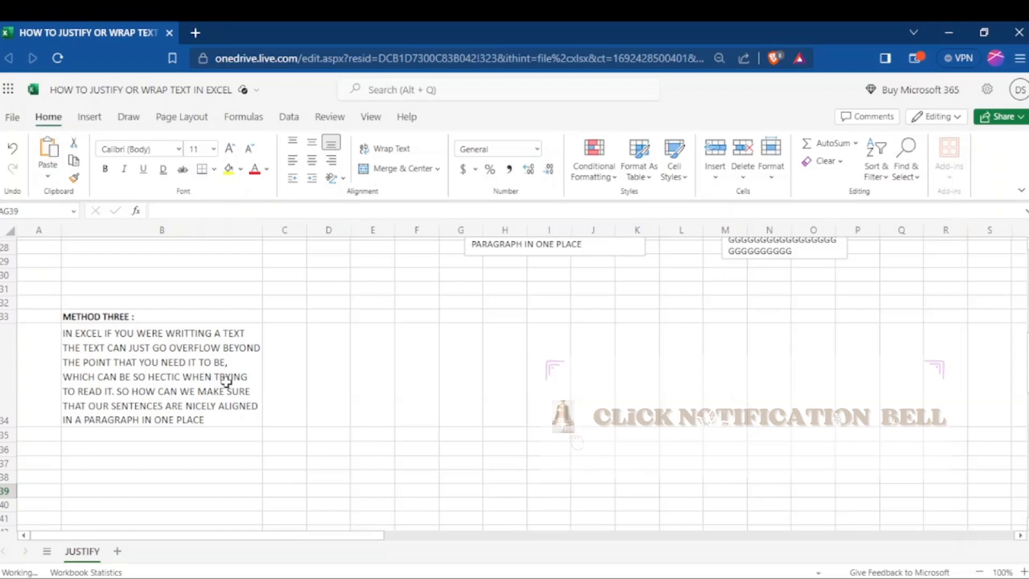
{"action": "left_click", "coordinate": [331, 372]}
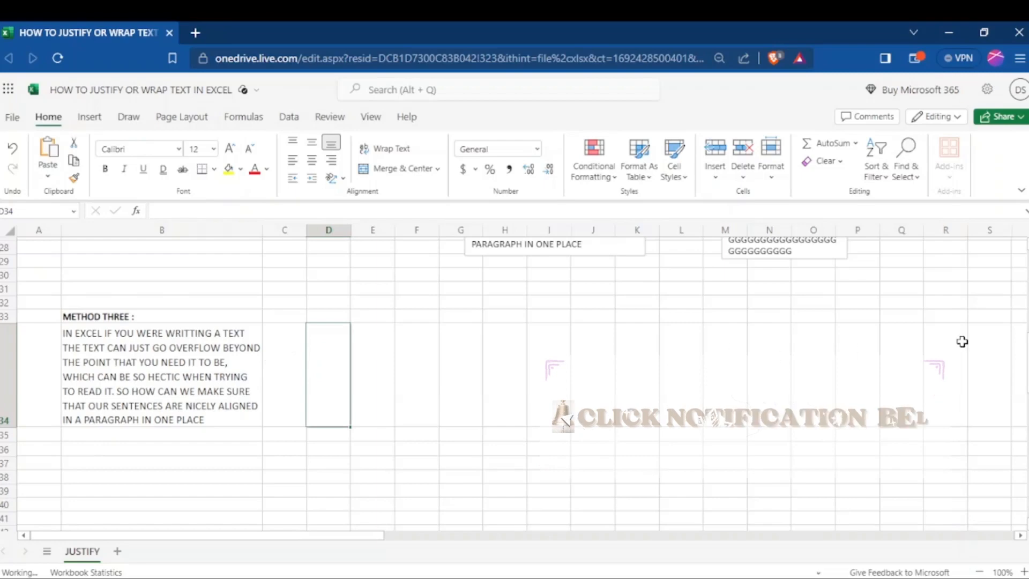
- Compare the results of the three methods: the split rows, the text boxes and the wrapped cell
{"action": "scroll", "coordinate": [514, 383], "scroll_direction": "up", "scroll_amount": 6}
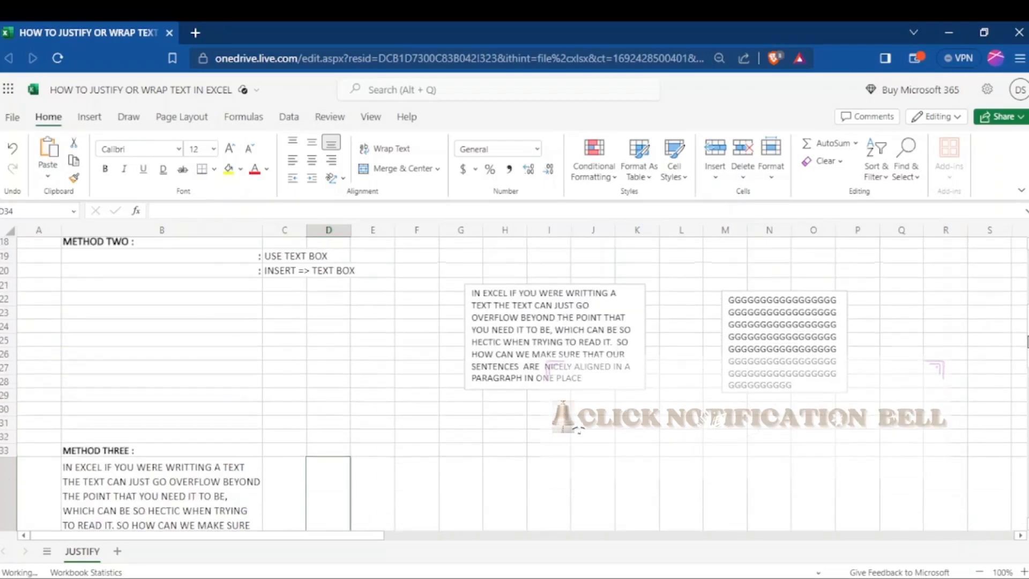
{"action": "scroll", "coordinate": [514, 384], "scroll_direction": "down", "scroll_amount": 5}
{"action": "scroll", "coordinate": [515, 383], "scroll_direction": "up", "scroll_amount": 7}
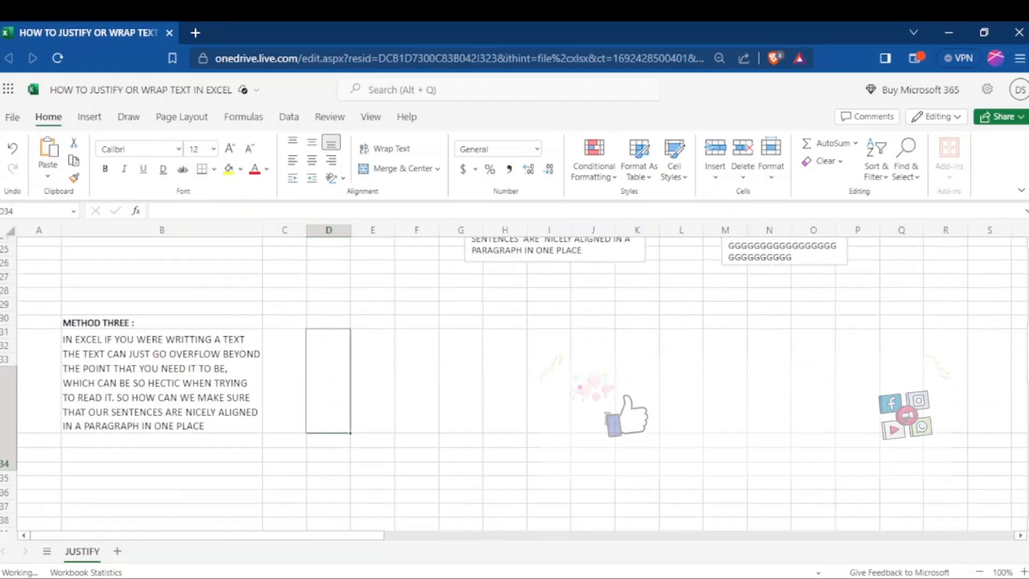
{"action": "scroll", "coordinate": [514, 383], "scroll_direction": "up", "scroll_amount": 2}
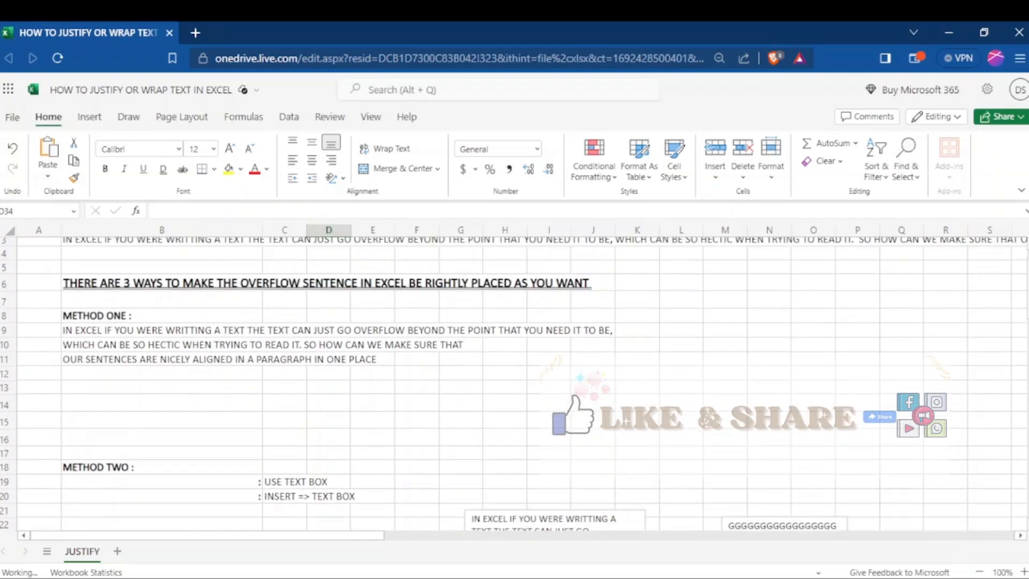
{"action": "scroll", "coordinate": [514, 384], "scroll_direction": "down", "scroll_amount": 6}
{"action": "scroll", "coordinate": [515, 383], "scroll_direction": "down", "scroll_amount": 2}
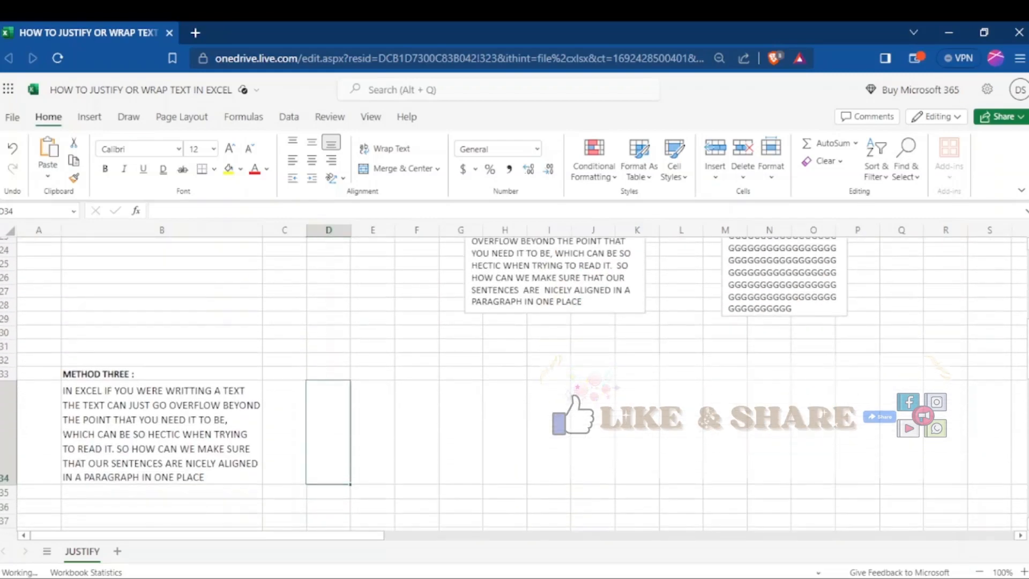
{"action": "scroll", "coordinate": [514, 383], "scroll_direction": "up", "scroll_amount": 3}
{"action": "scroll", "coordinate": [515, 383], "scroll_direction": "down", "scroll_amount": 1}
{"action": "scroll", "coordinate": [515, 383], "scroll_direction": "down", "scroll_amount": 1}
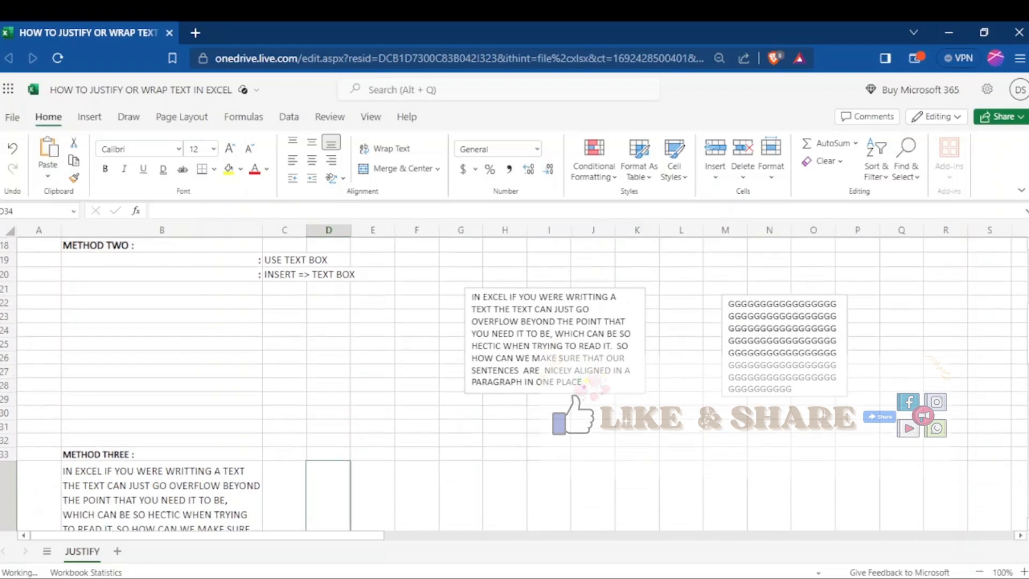
{"action": "scroll", "coordinate": [514, 383], "scroll_direction": "down", "scroll_amount": 1}
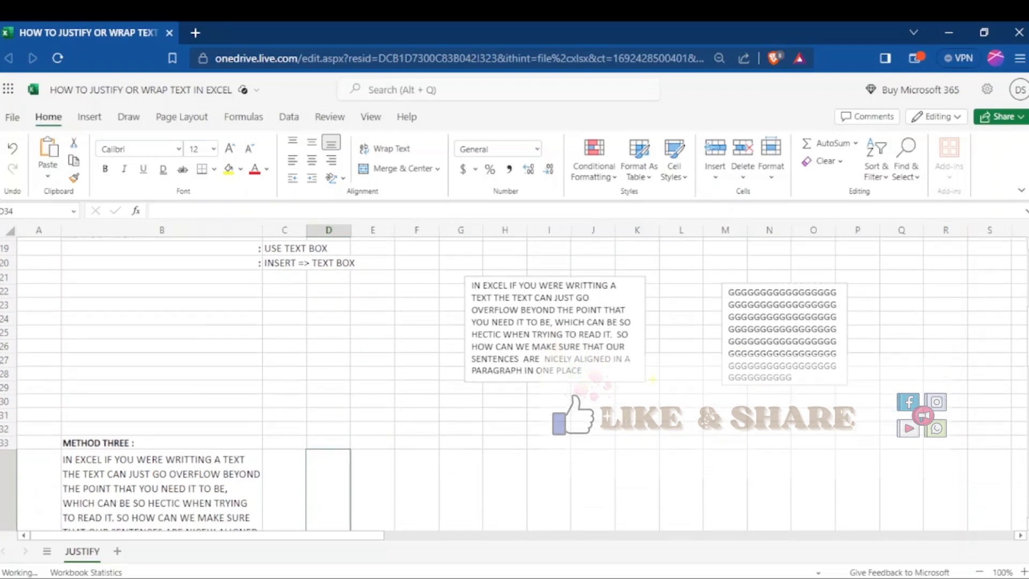
{"action": "scroll", "coordinate": [515, 383], "scroll_direction": "down", "scroll_amount": 3}
{"action": "scroll", "coordinate": [514, 384], "scroll_direction": "down", "scroll_amount": 2}
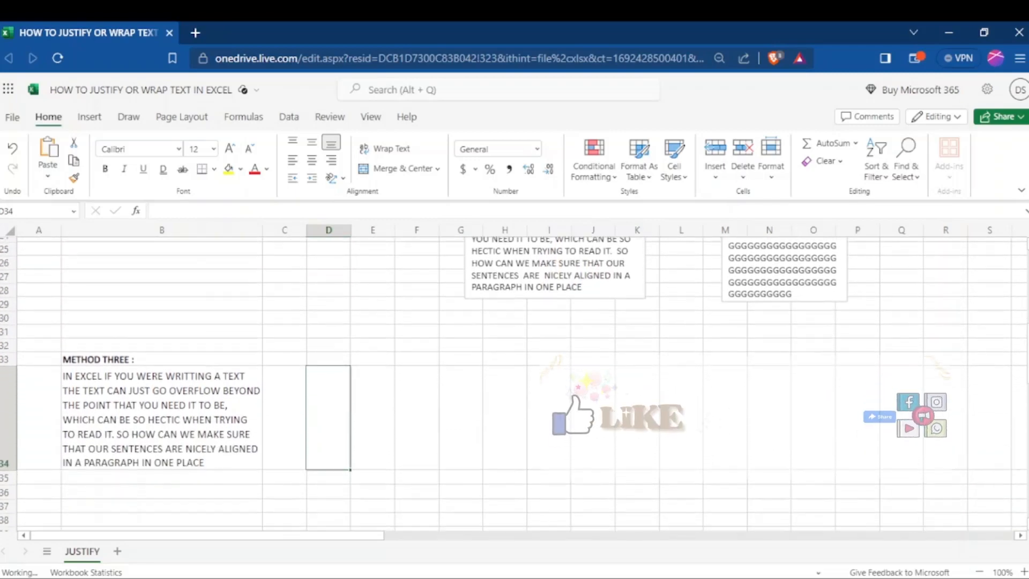